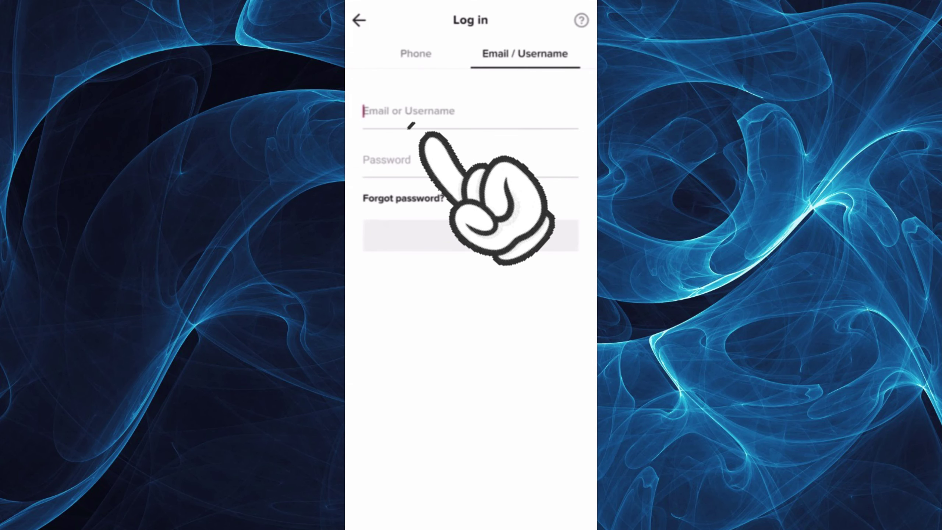
pyautogui.click(442, 111)
pyautogui.write('@zeed')
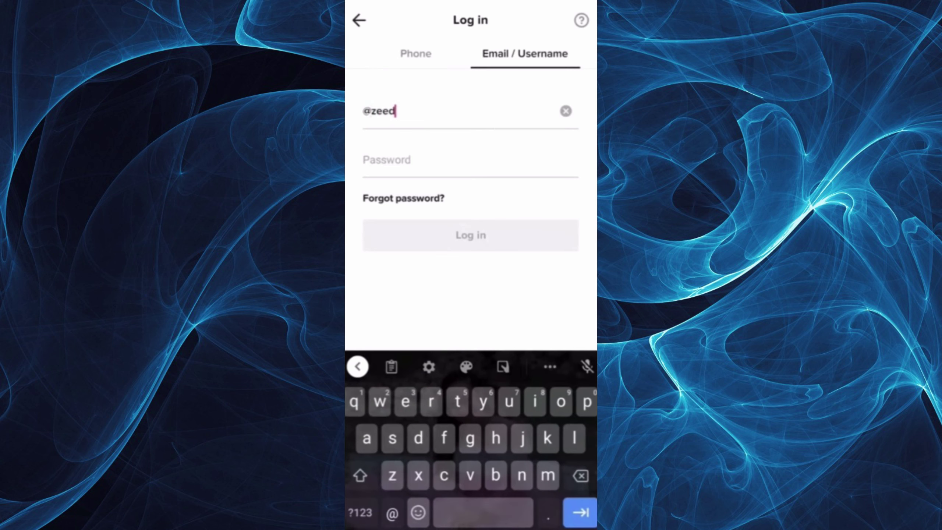
pyautogui.write('nuu01')
pyautogui.click(472, 160)
pyautogui.write('f')
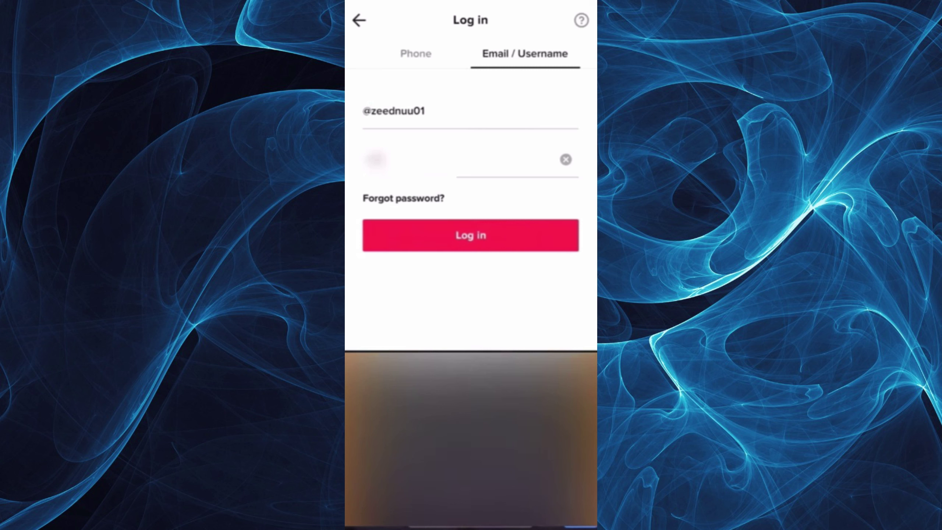
pyautogui.write('•••••')
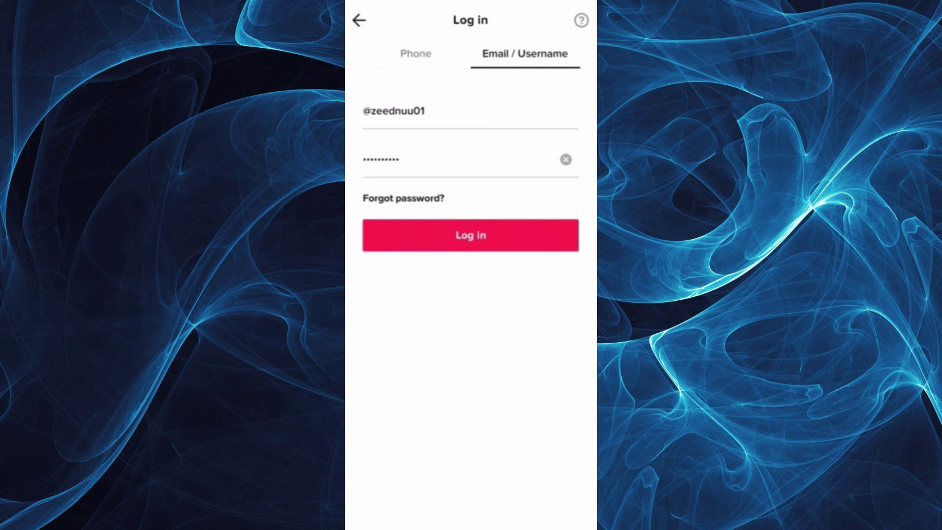
pyautogui.click(471, 235)
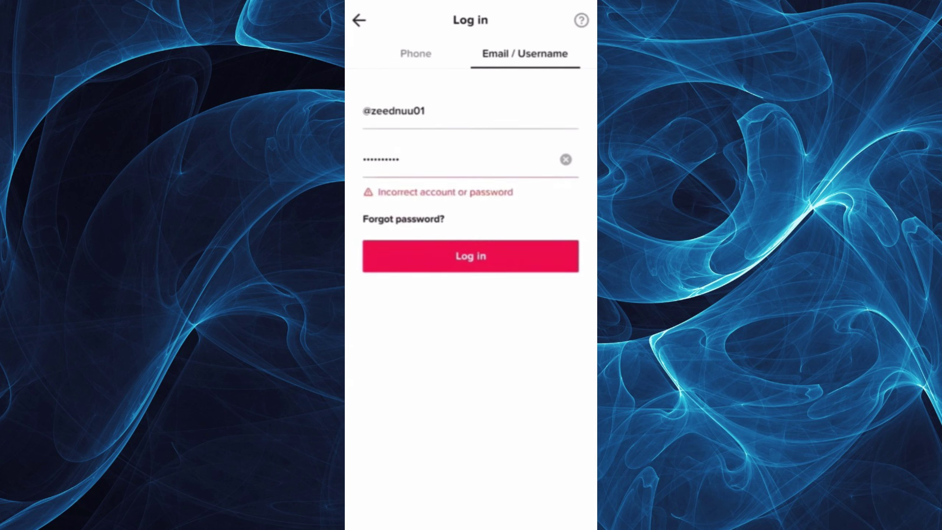